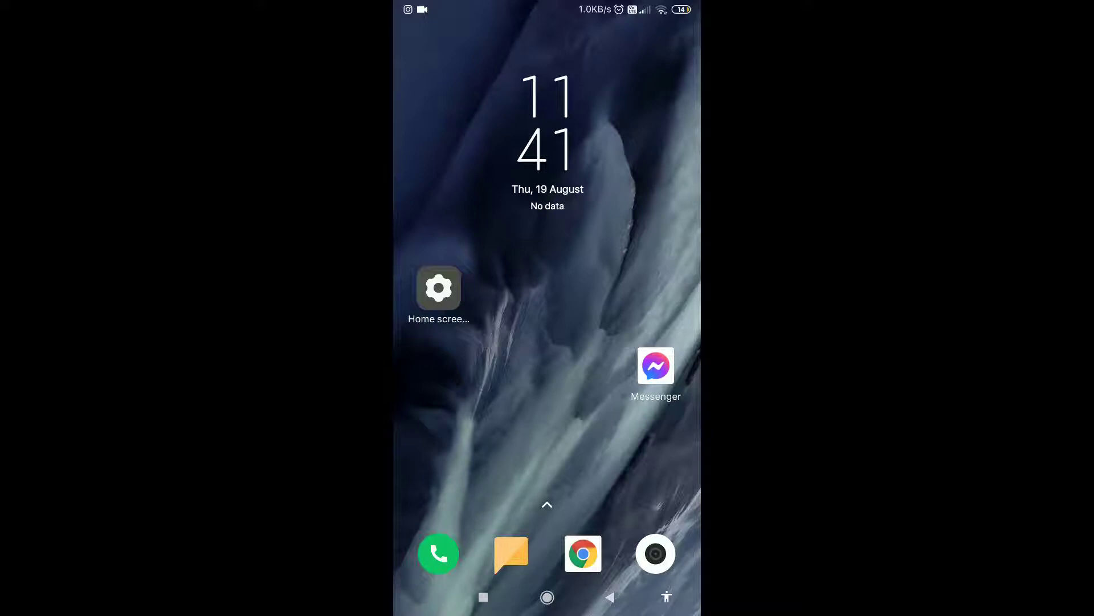
{"action": "left_click", "coordinate": [655, 365]}
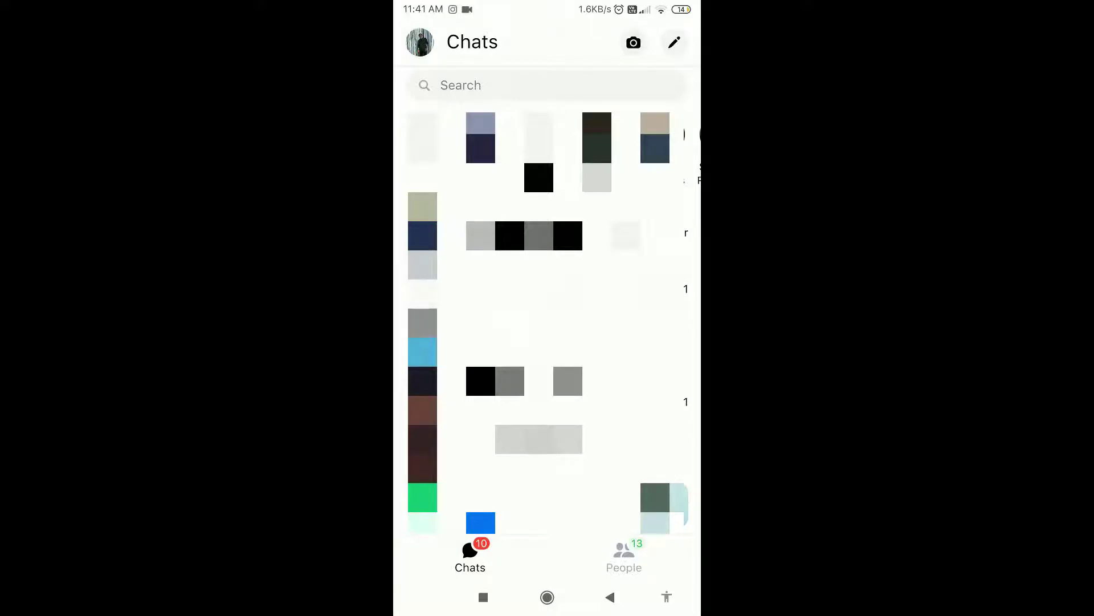
{"action": "scroll", "coordinate": [547, 299], "scroll_direction": "down", "scroll_amount": 5}
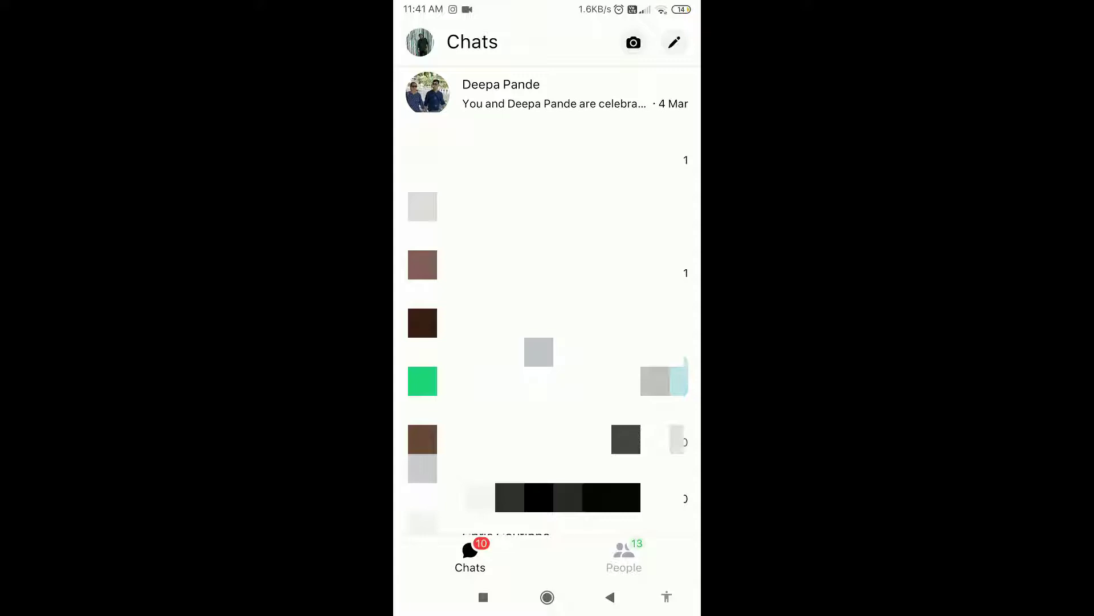
{"action": "scroll", "coordinate": [547, 299], "scroll_direction": "up", "scroll_amount": 5}
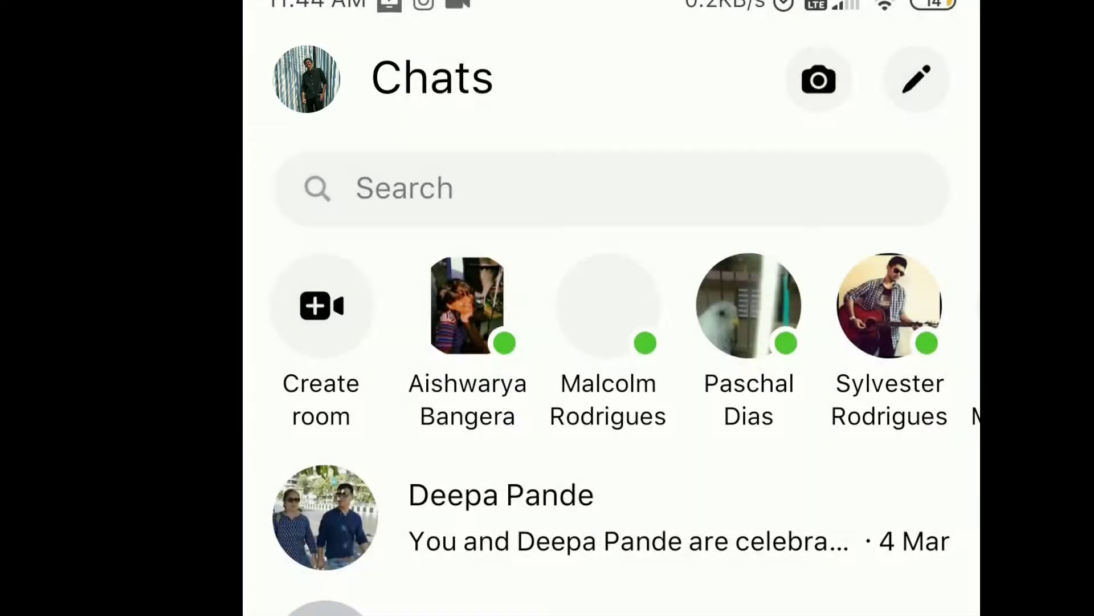
Step: From the profile page, go to Privacy and view the Blocked accounts list, which is empty
{"action": "left_click", "coordinate": [307, 78]}
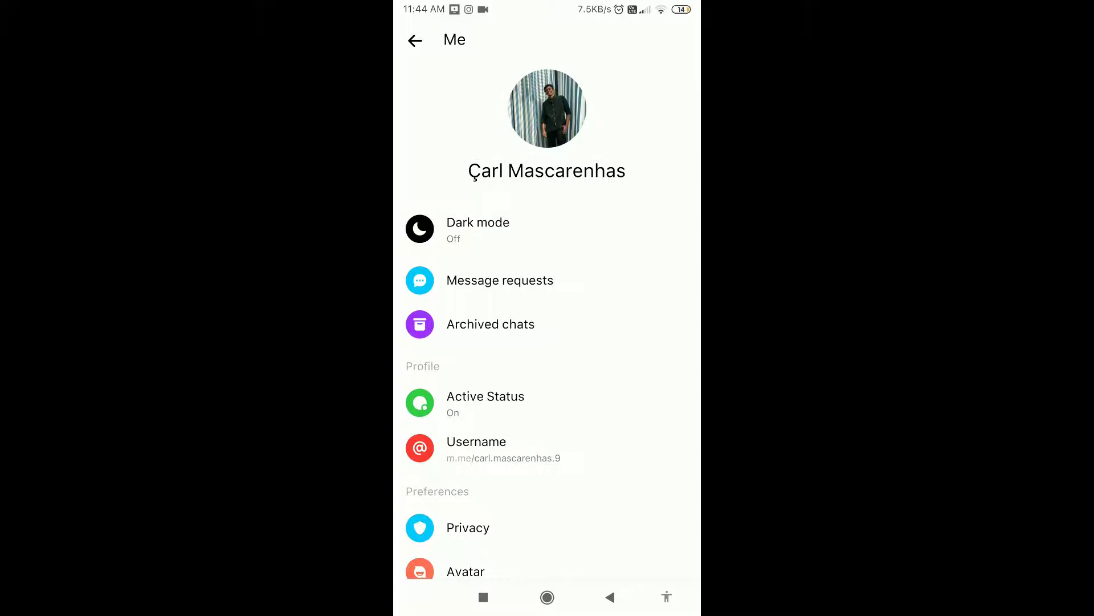
{"action": "scroll", "coordinate": [548, 319], "scroll_direction": "down", "scroll_amount": 7}
{"action": "scroll", "coordinate": [547, 319], "scroll_direction": "up", "scroll_amount": 3}
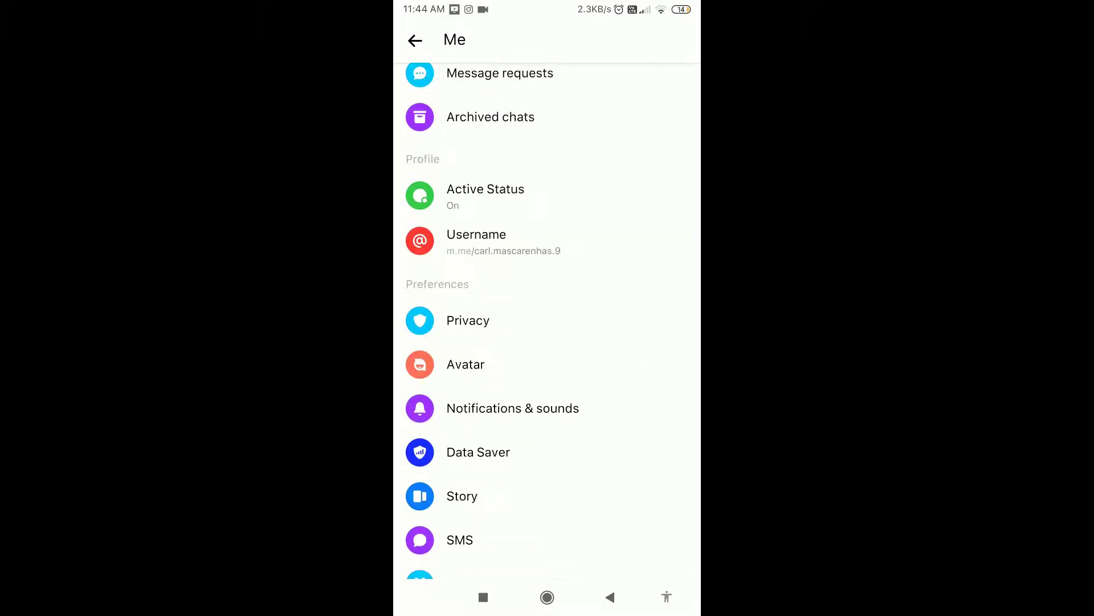
{"action": "left_click", "coordinate": [468, 320]}
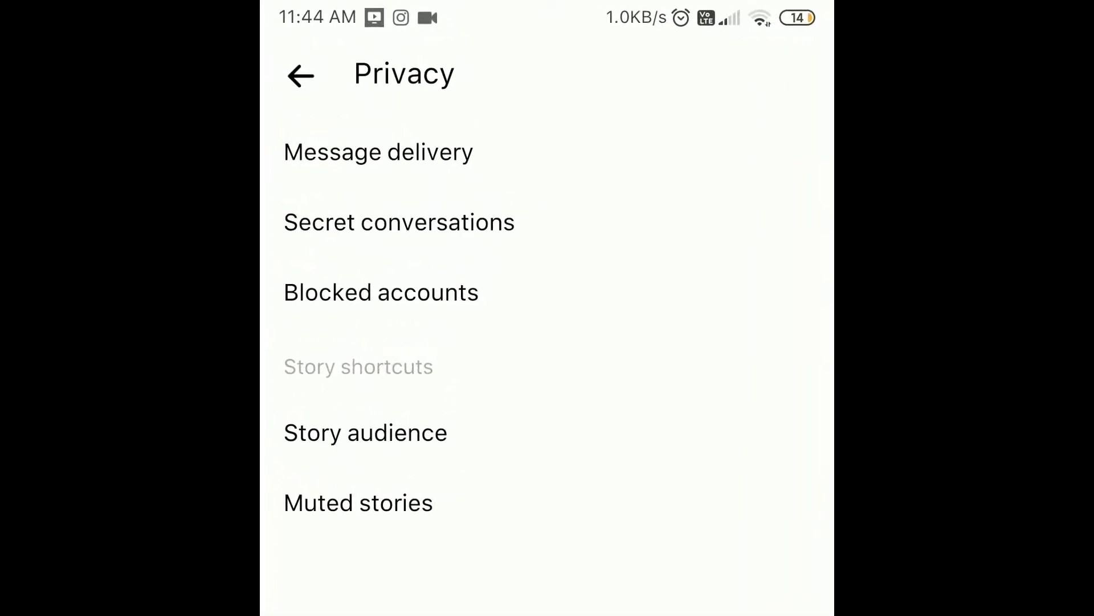
{"action": "left_click", "coordinate": [381, 292]}
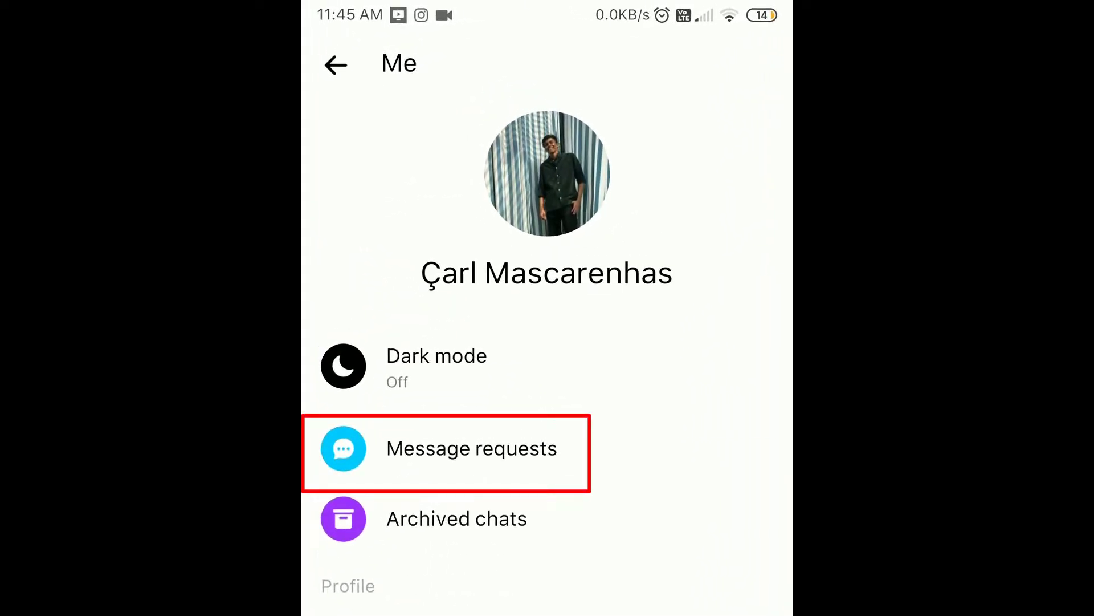
Step: In Message requests, check the three Spam requests, then switch back to the one You May Know request
{"action": "left_click", "coordinate": [472, 449]}
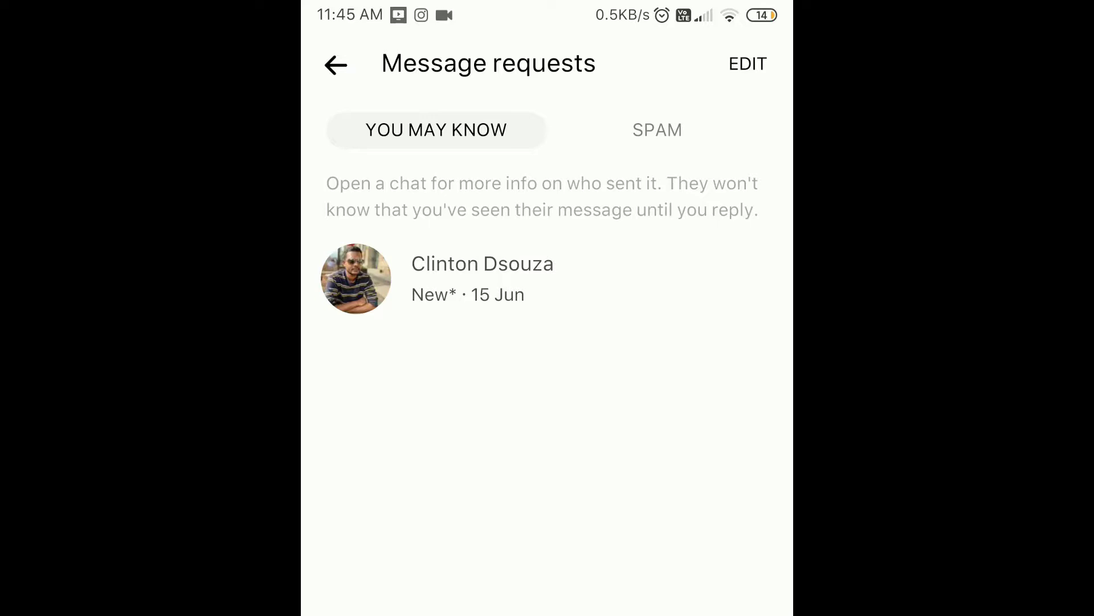
{"action": "left_click", "coordinate": [658, 130]}
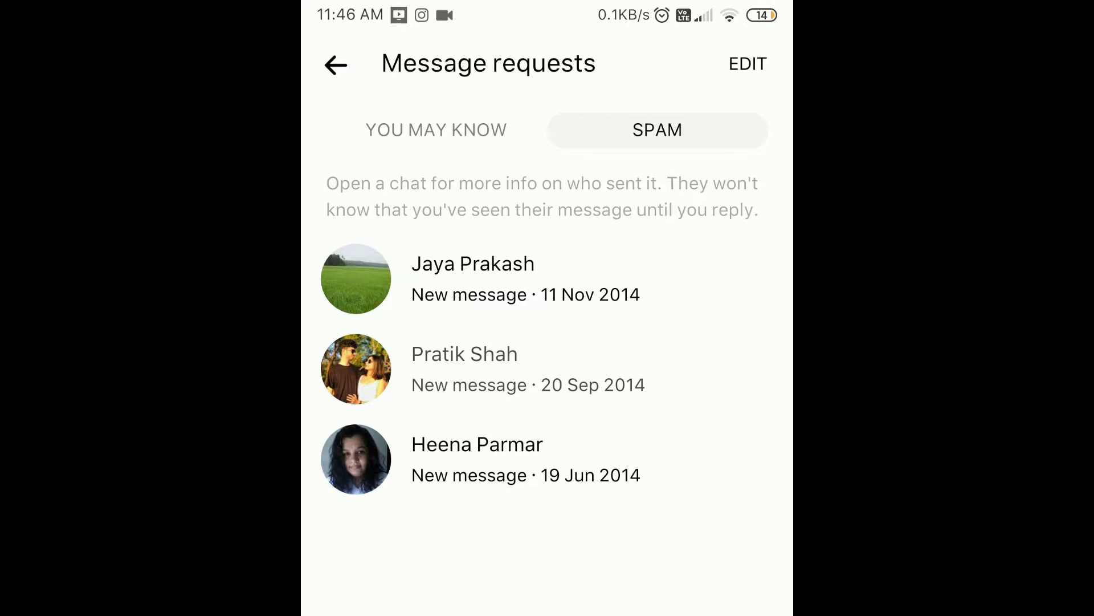
{"action": "left_click", "coordinate": [436, 130]}
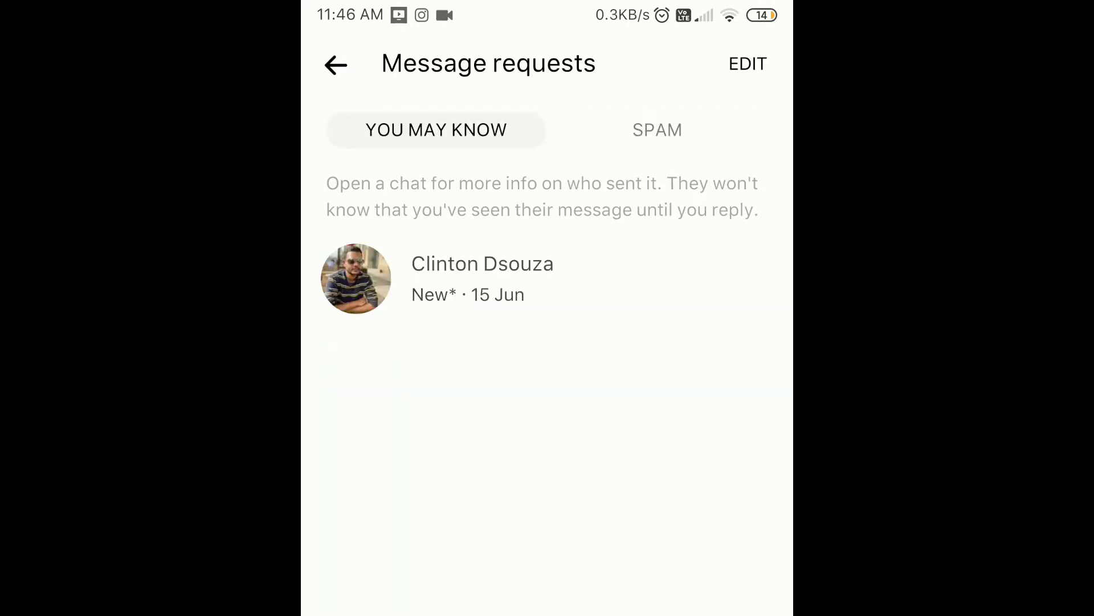